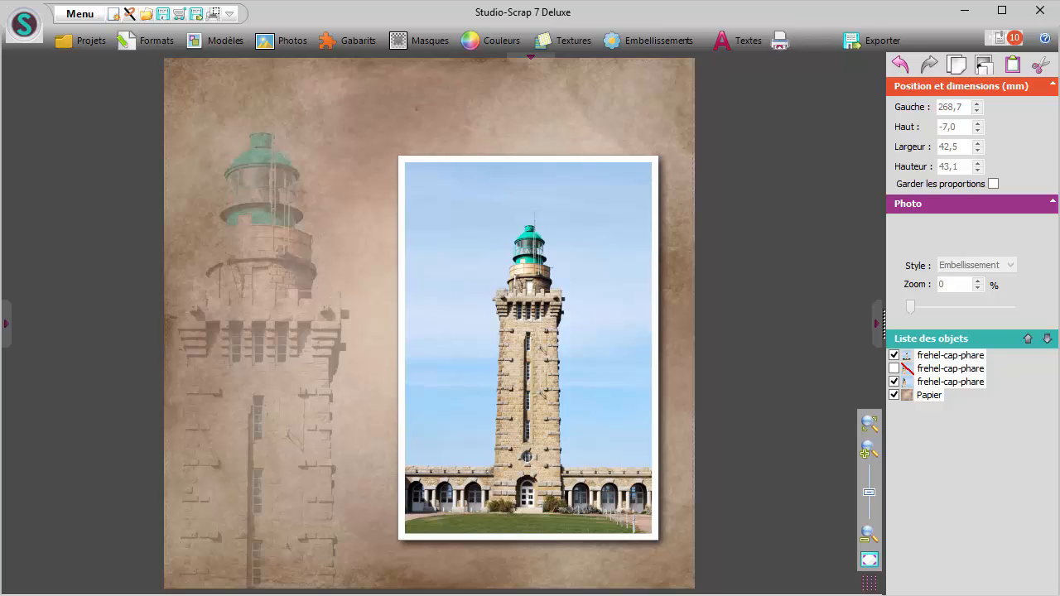
# - Hide the blended large lighthouse photo in the background and show its hidden copy above it
pyautogui.click(631, 451)
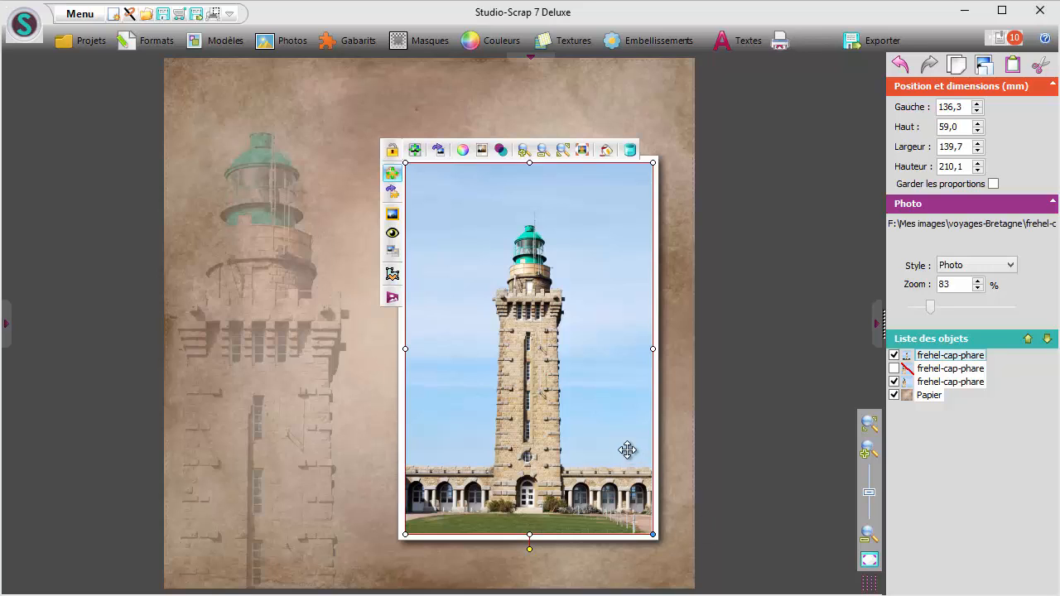
pyautogui.click(271, 356)
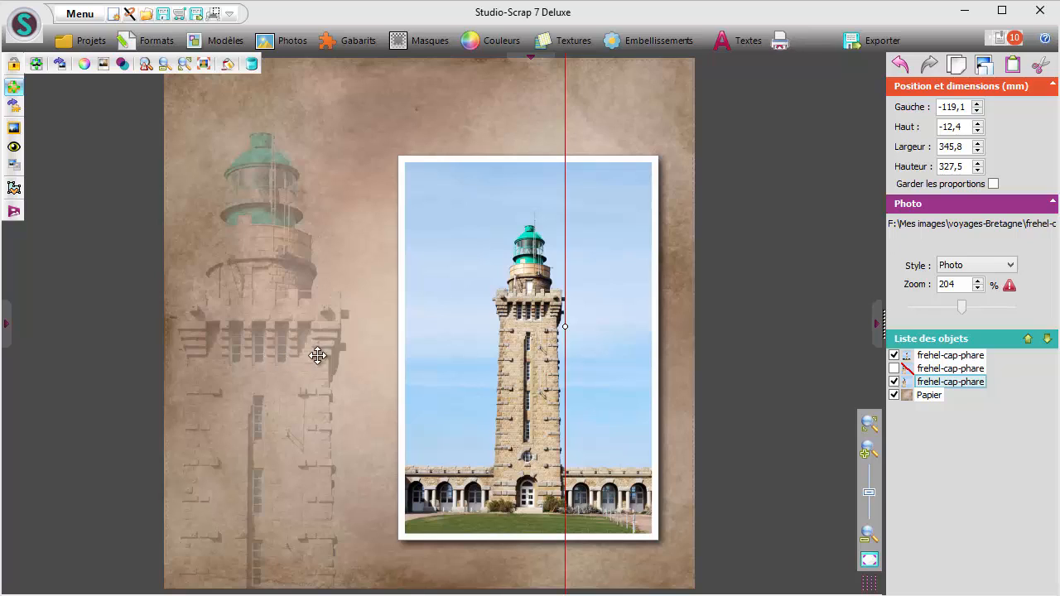
pyautogui.click(895, 382)
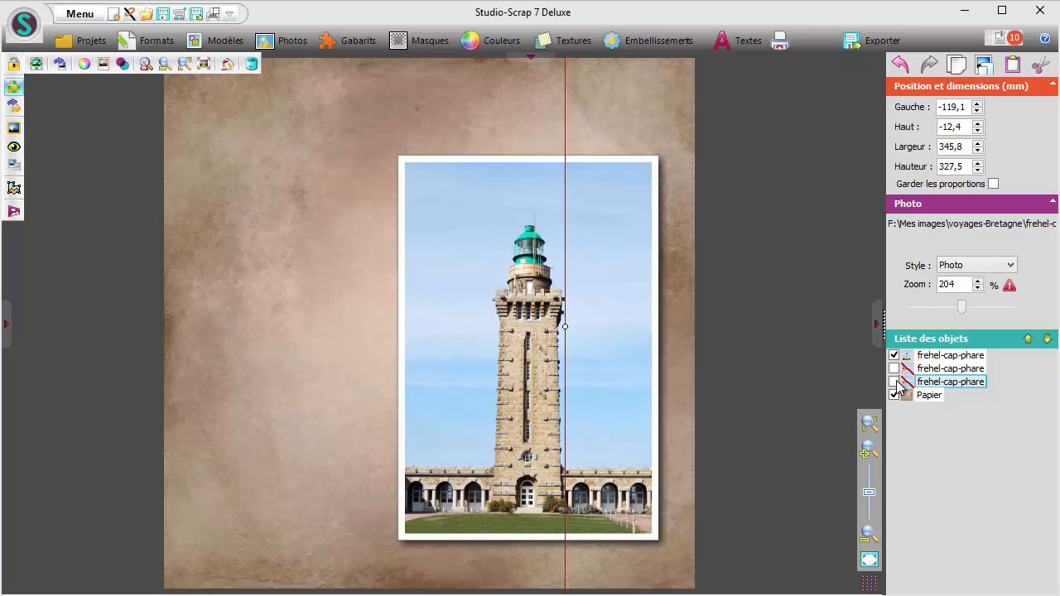
pyautogui.click(894, 369)
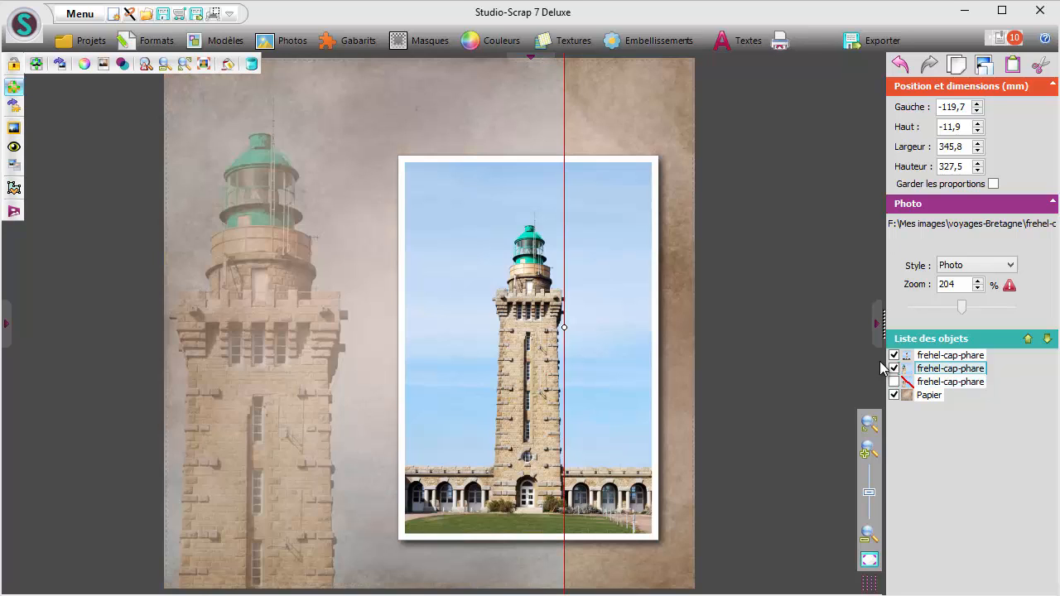
# - Hide the upper background lighthouse copy and show the blended one below it again
pyautogui.click(640, 135)
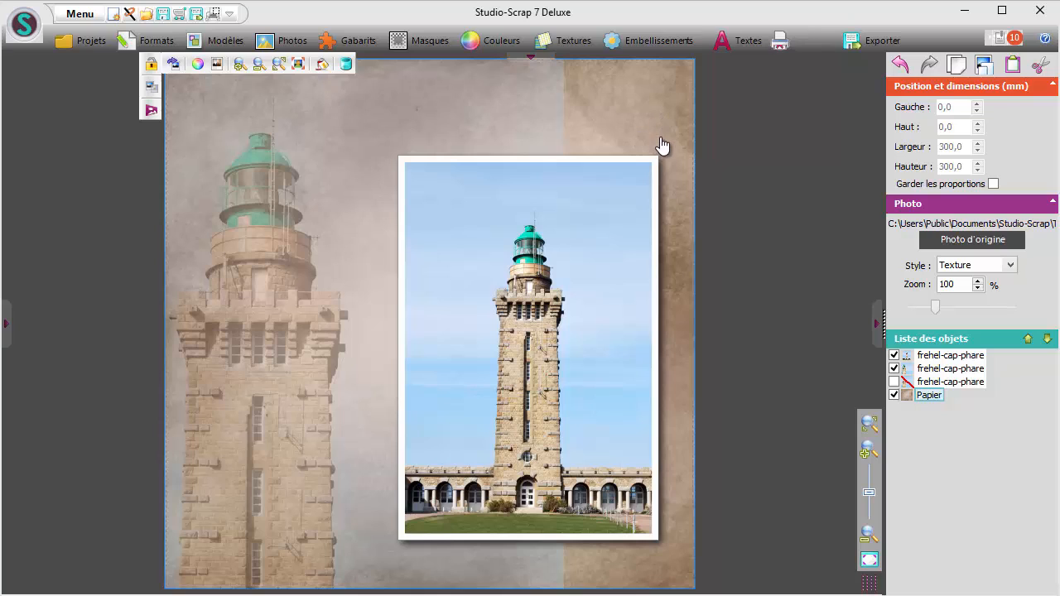
pyautogui.click(274, 339)
pyautogui.click(894, 369)
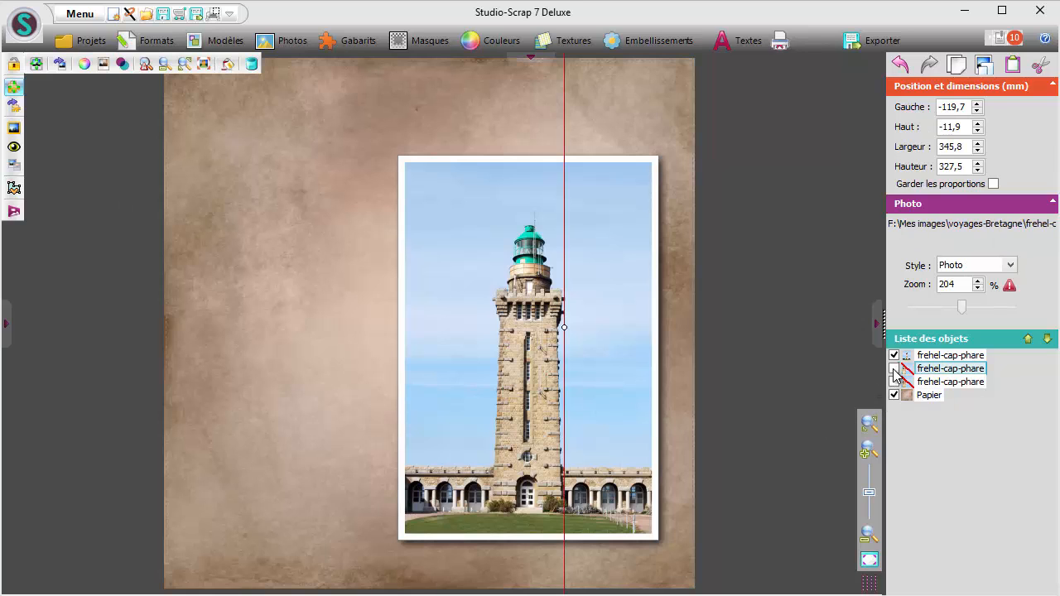
pyautogui.click(894, 382)
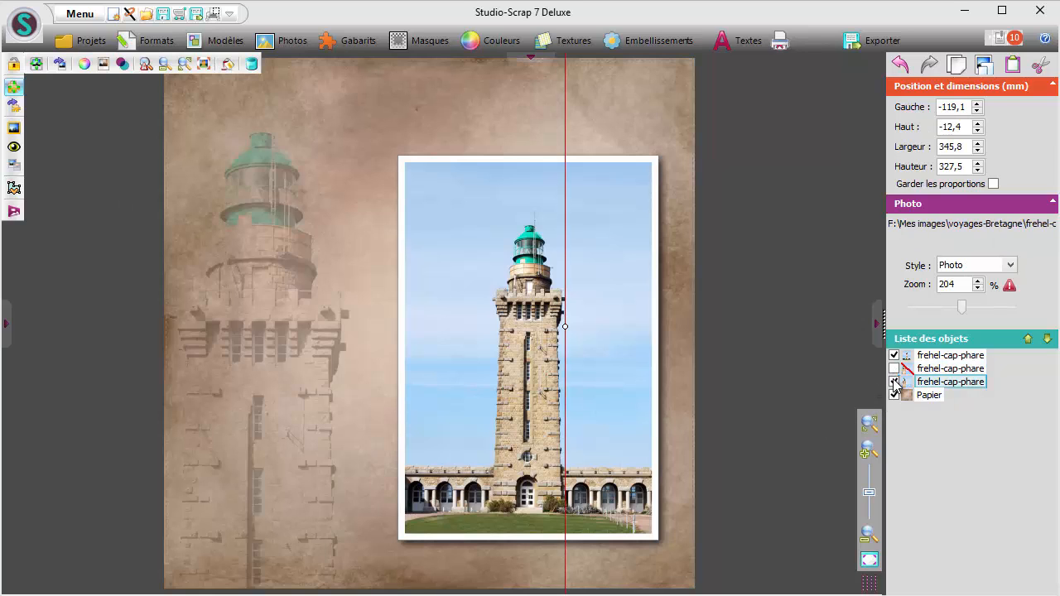
# - Set the blended background lighthouse photo's transparency to 0
pyautogui.click(16, 167)
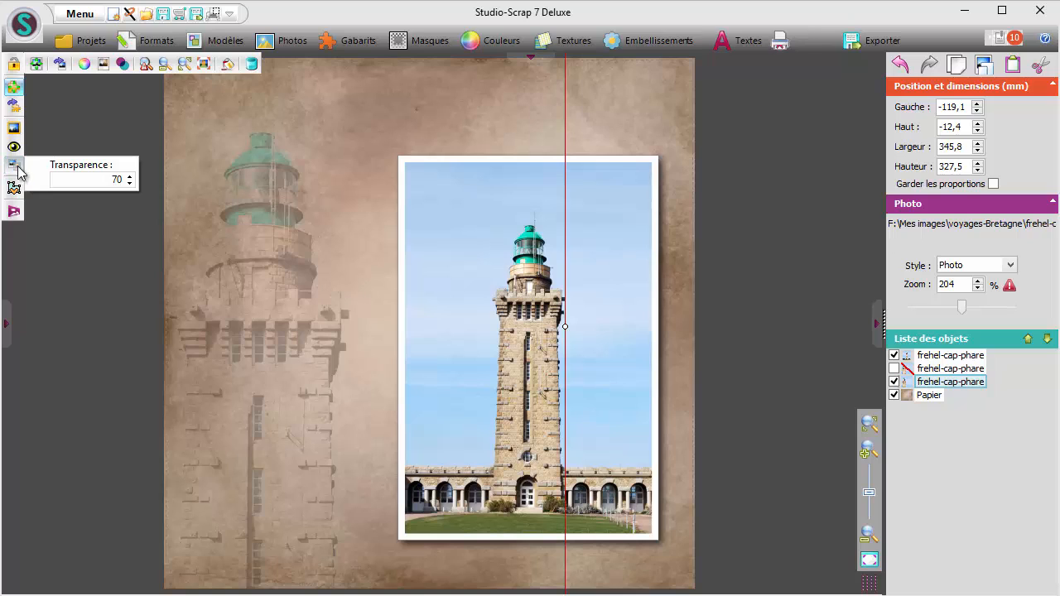
pyautogui.doubleClick(89, 177)
pyautogui.write('0')
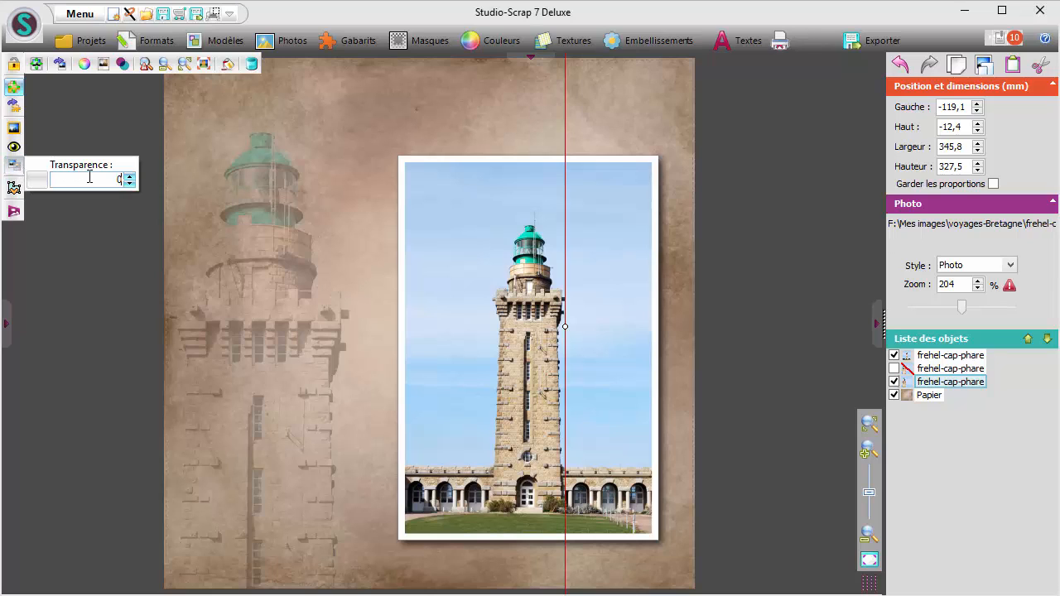
pyautogui.press('Return')
pyautogui.click(670, 128)
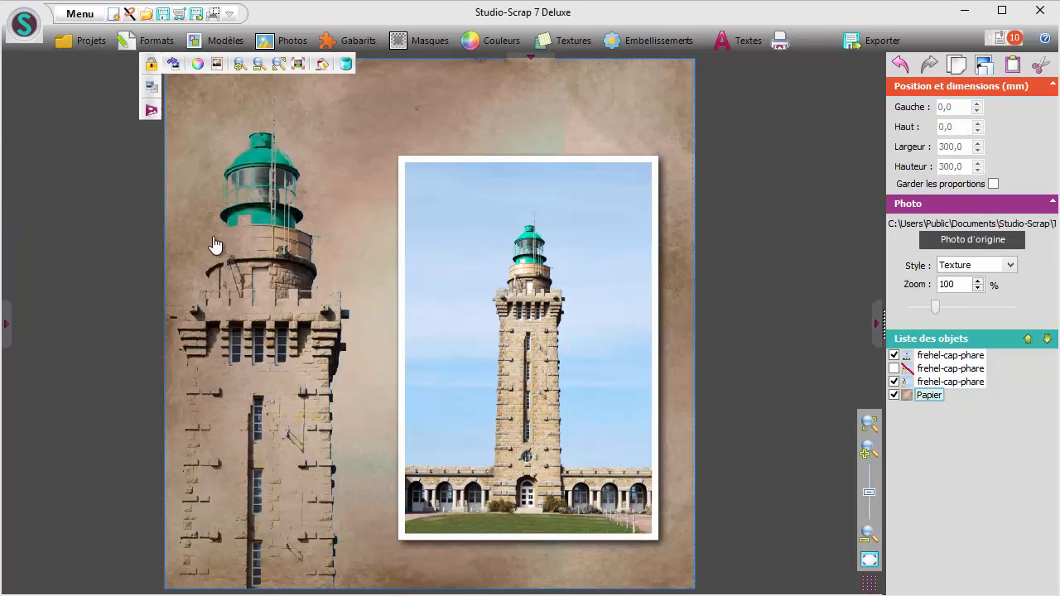
# - Try the Produit, Incrustation and Inversion blend modes on the background lighthouse photo, ending on Obscurcir
pyautogui.click(256, 381)
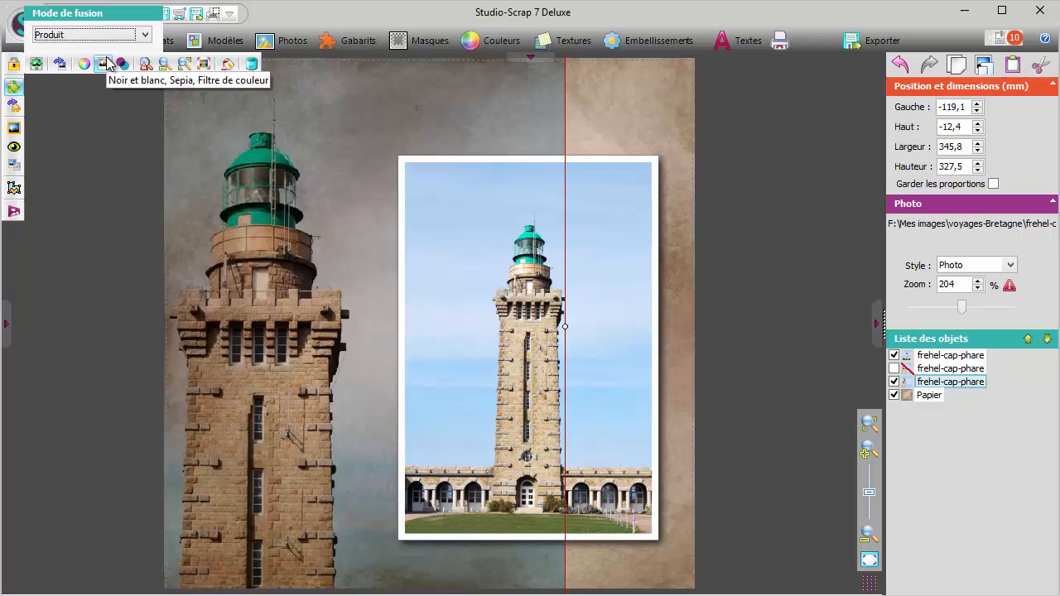
pyautogui.press('Down')
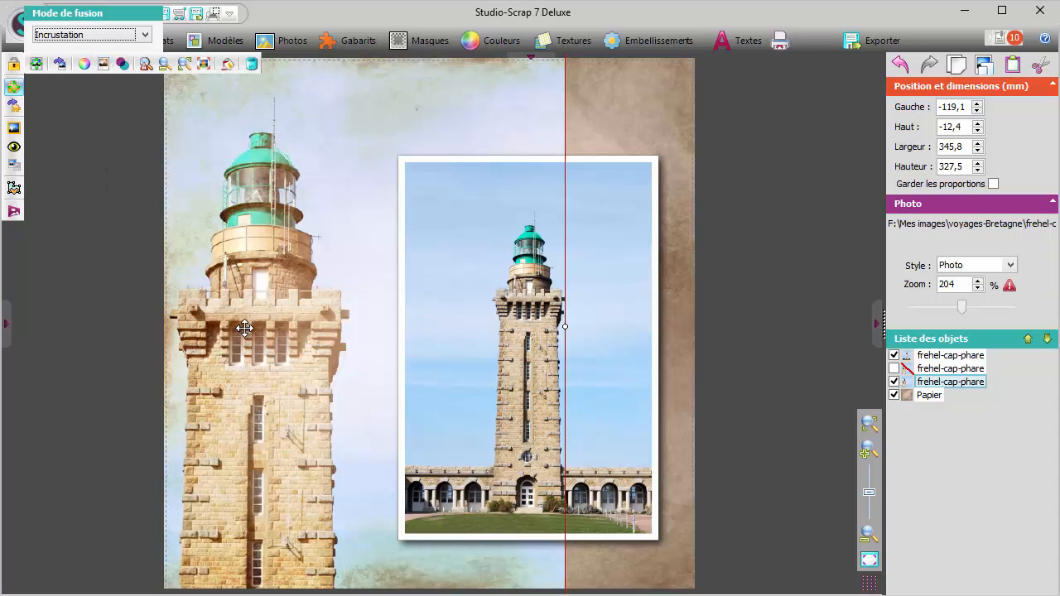
pyautogui.click(145, 35)
pyautogui.click(83, 111)
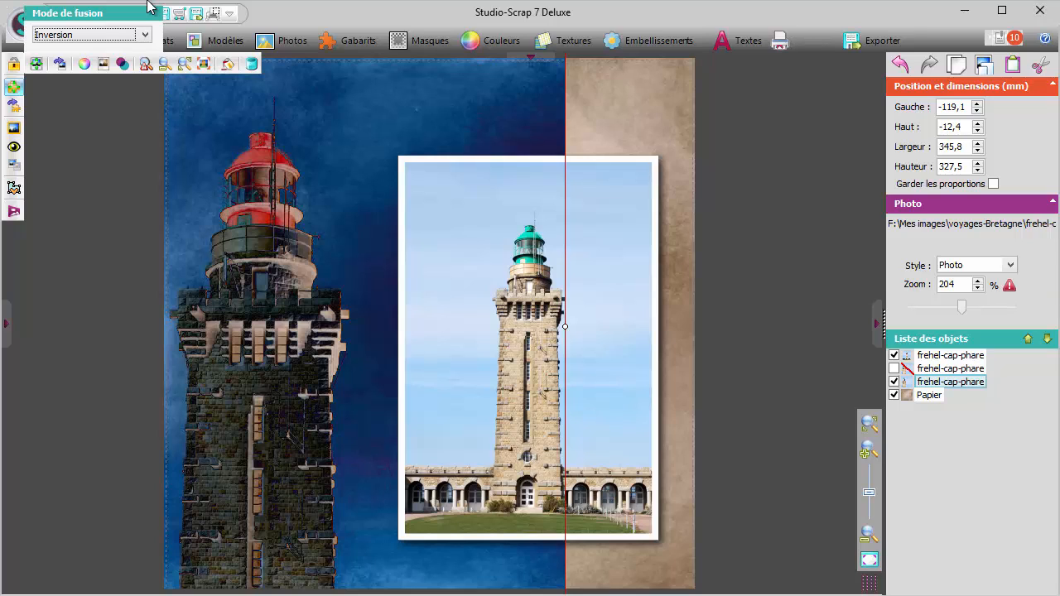
pyautogui.press('Down')
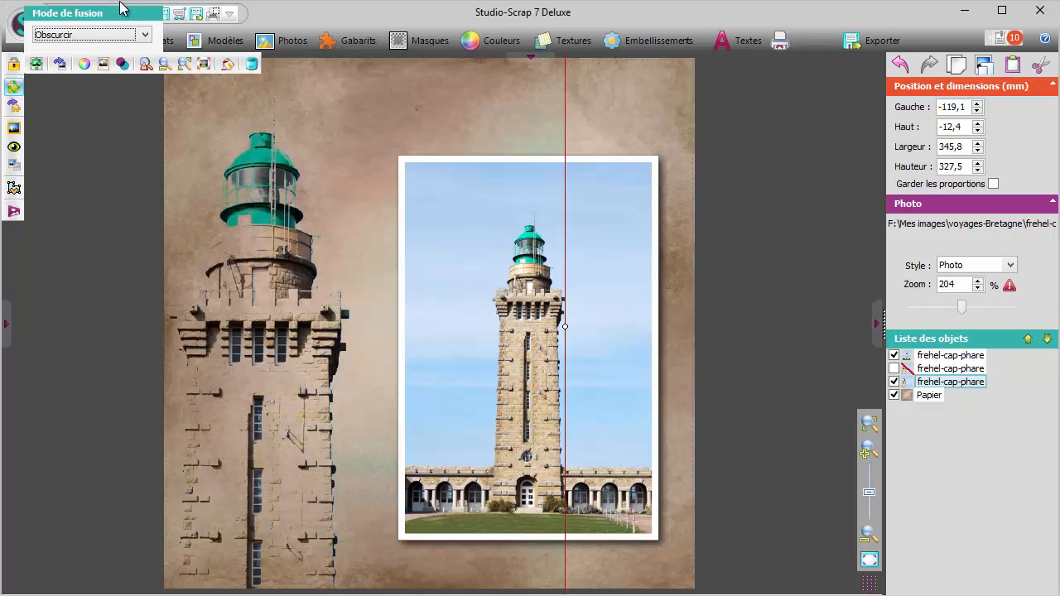
pyautogui.click(365, 214)
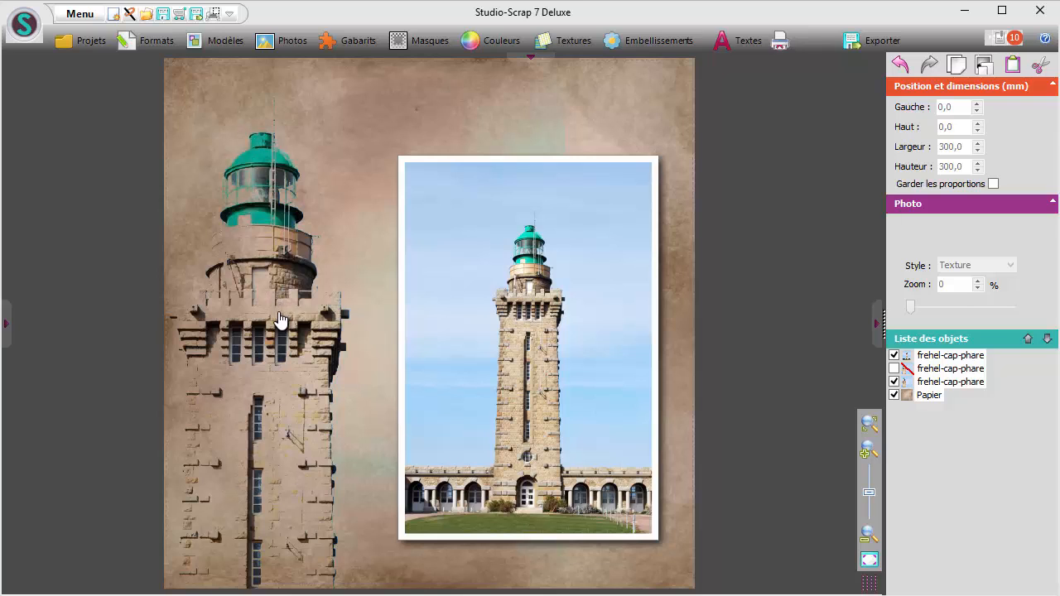
# - Set the transparency of the background lighthouse photo to 80
pyautogui.click(273, 280)
pyautogui.click(644, 121)
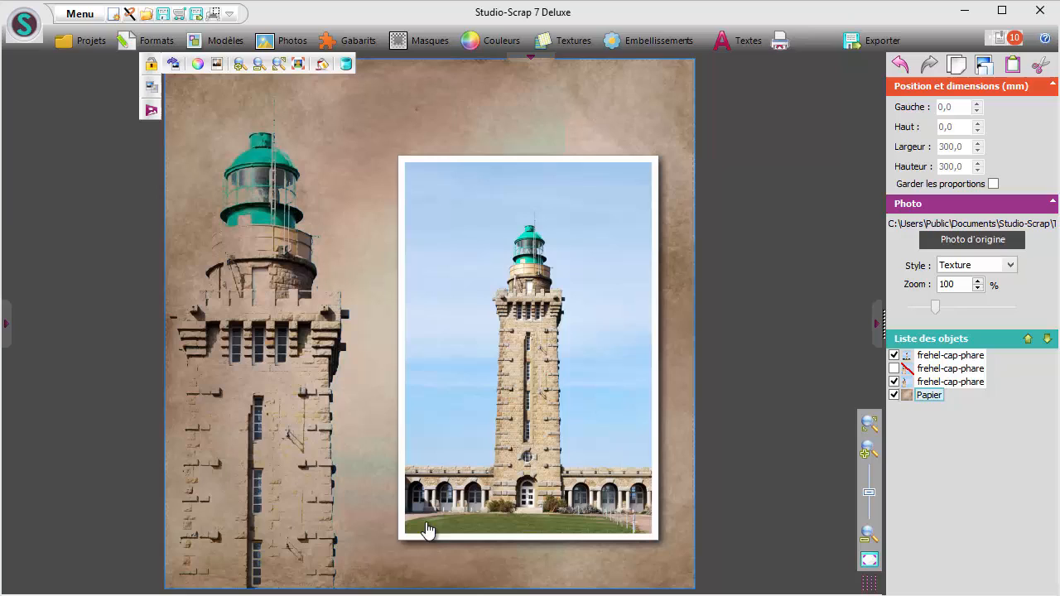
pyautogui.click(452, 151)
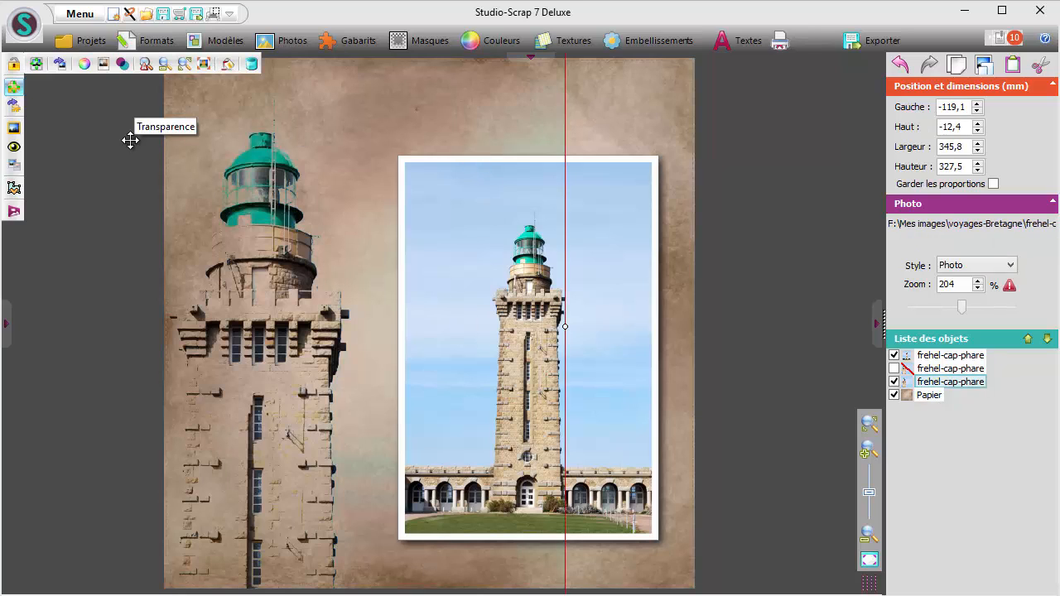
pyautogui.click(13, 165)
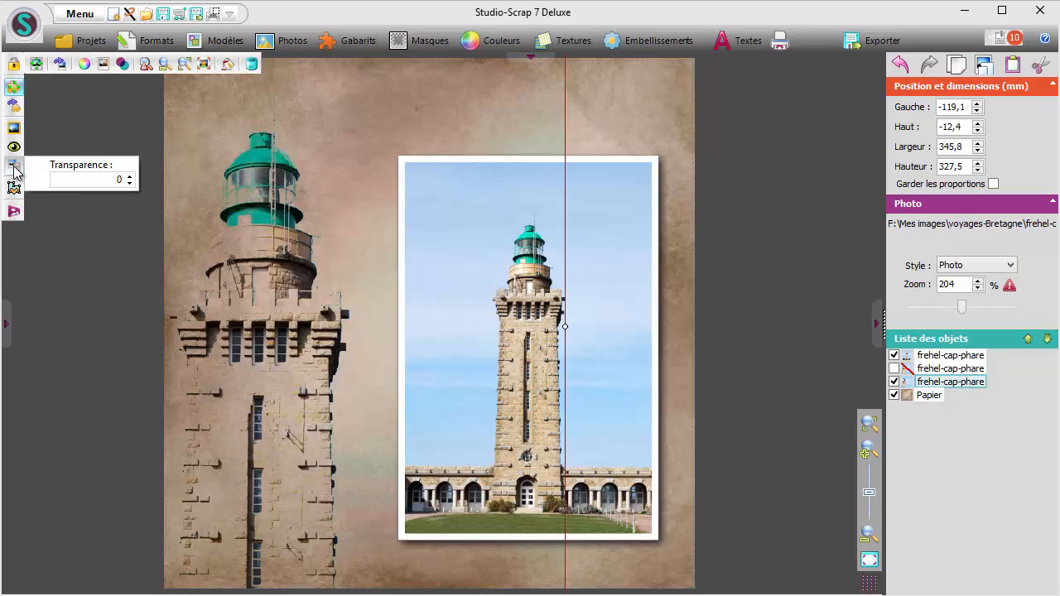
pyautogui.doubleClick(98, 178)
pyautogui.write('80')
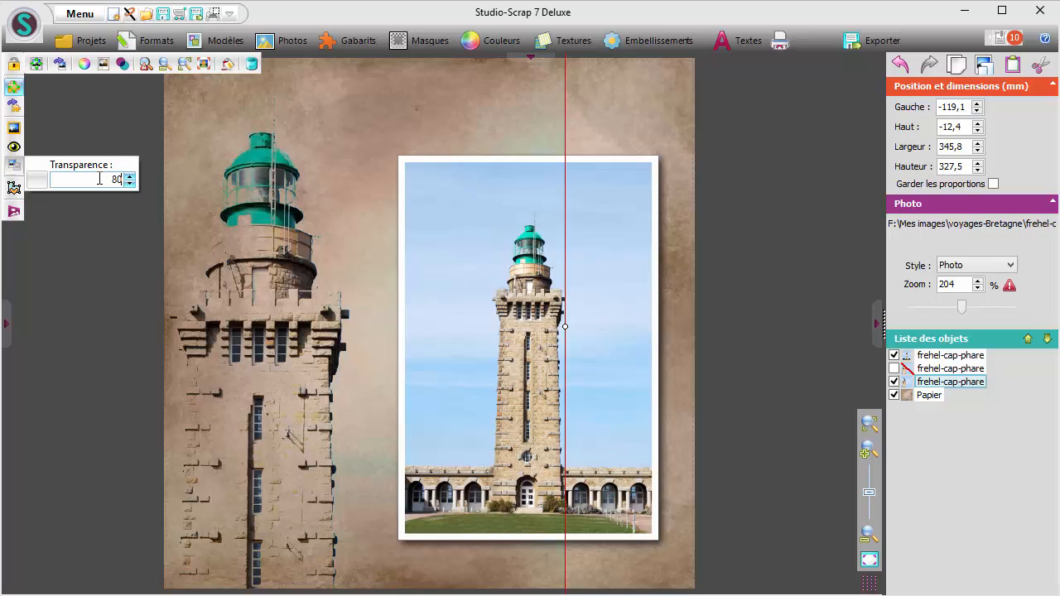
pyautogui.press('Return')
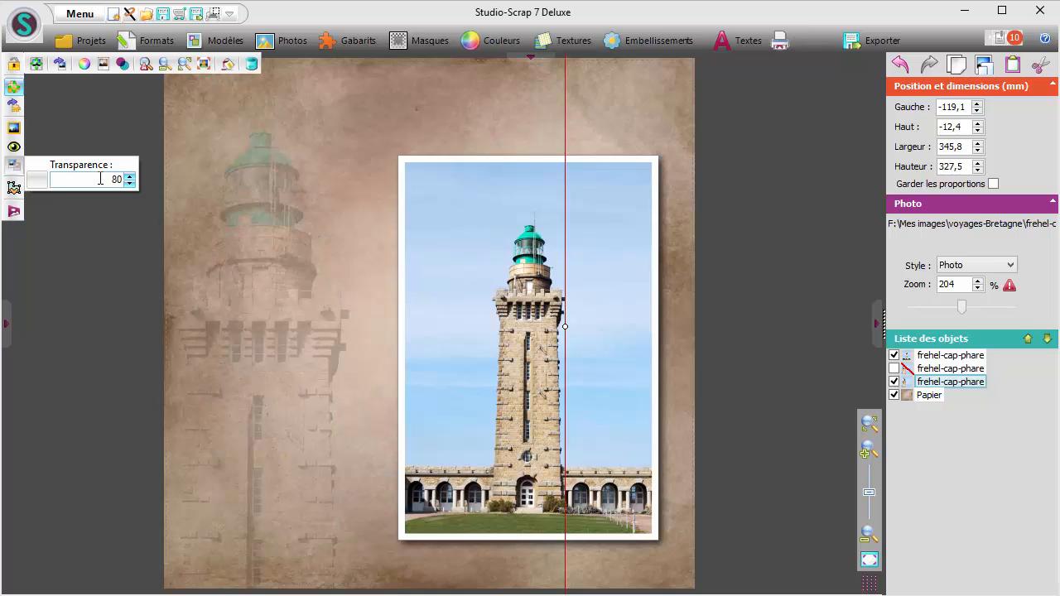
# - Lower the background lighthouse photo's transparency to 70
pyautogui.moveTo(103, 179); pyautogui.dragTo(122, 180)
pyautogui.write('7')
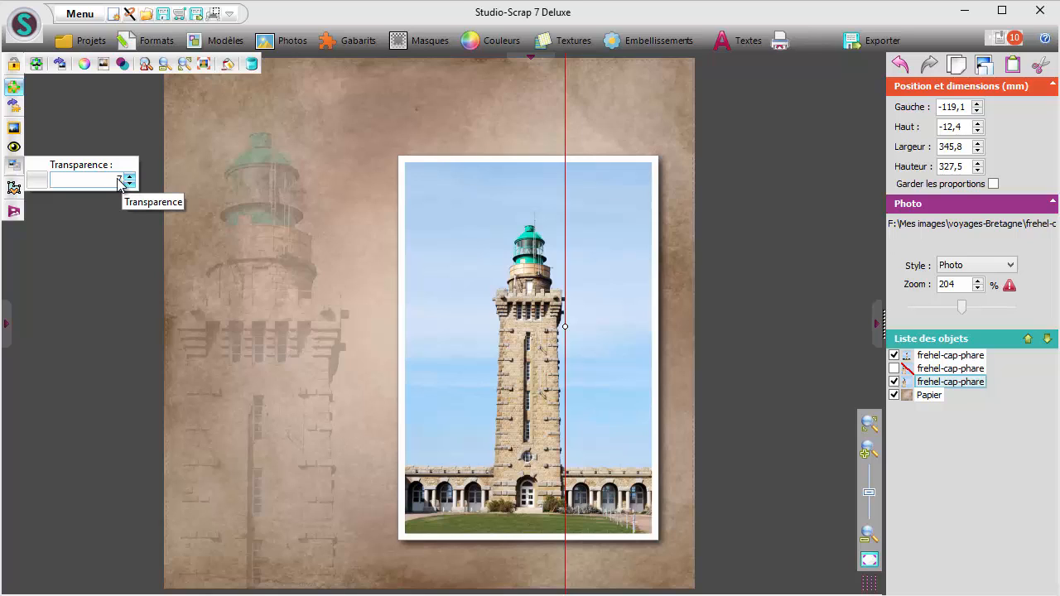
pyautogui.write('0')
pyautogui.press('Return')
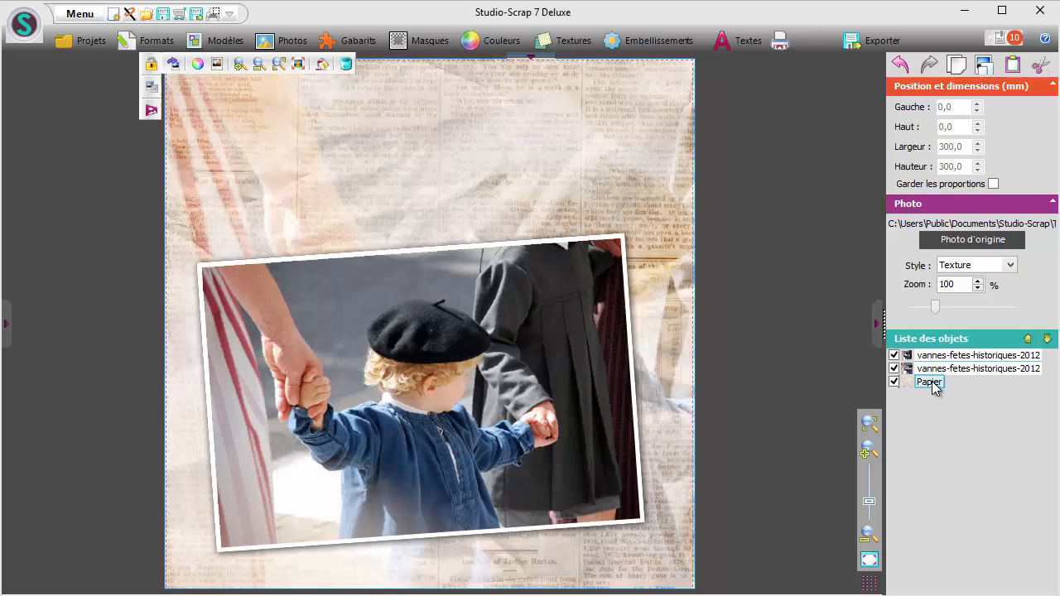
# - Try adding another copy of the vannes-fetes-historiques photo enlarged to about 451 × 302 mm, and delete that copy
pyautogui.click(932, 370)
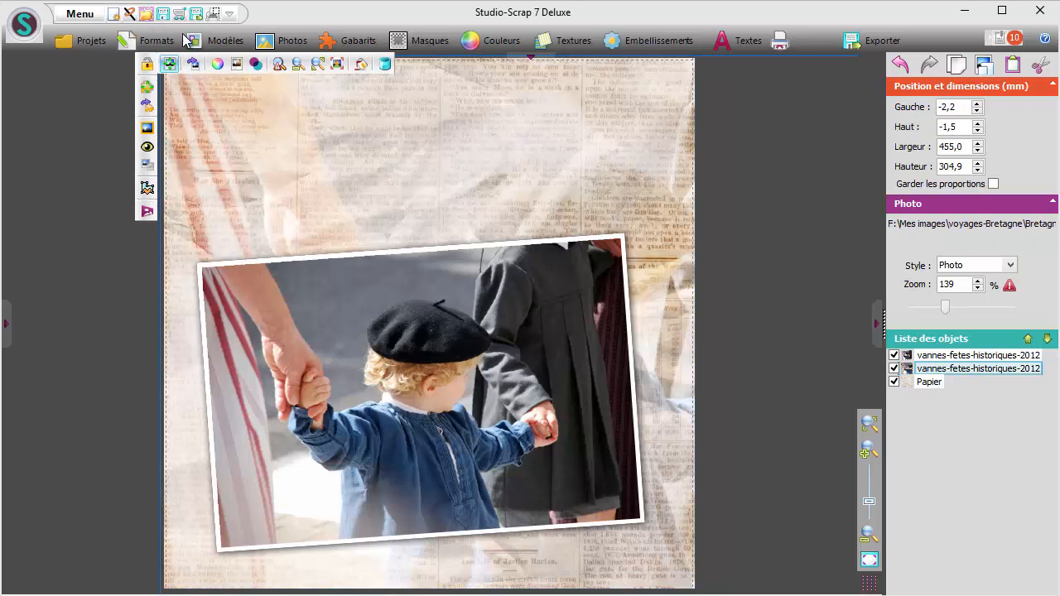
pyautogui.click(287, 41)
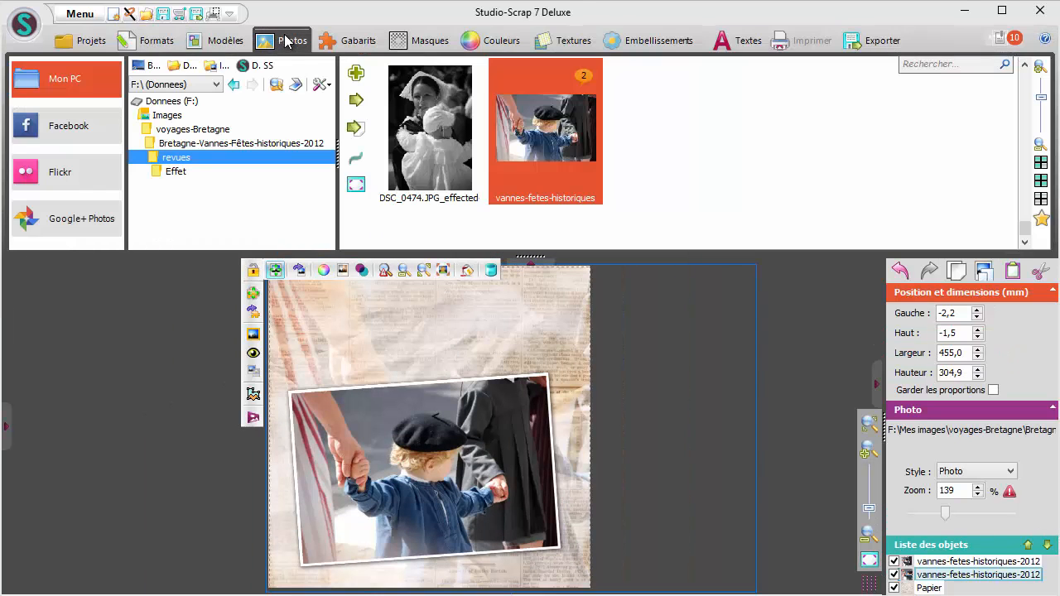
pyautogui.click(357, 72)
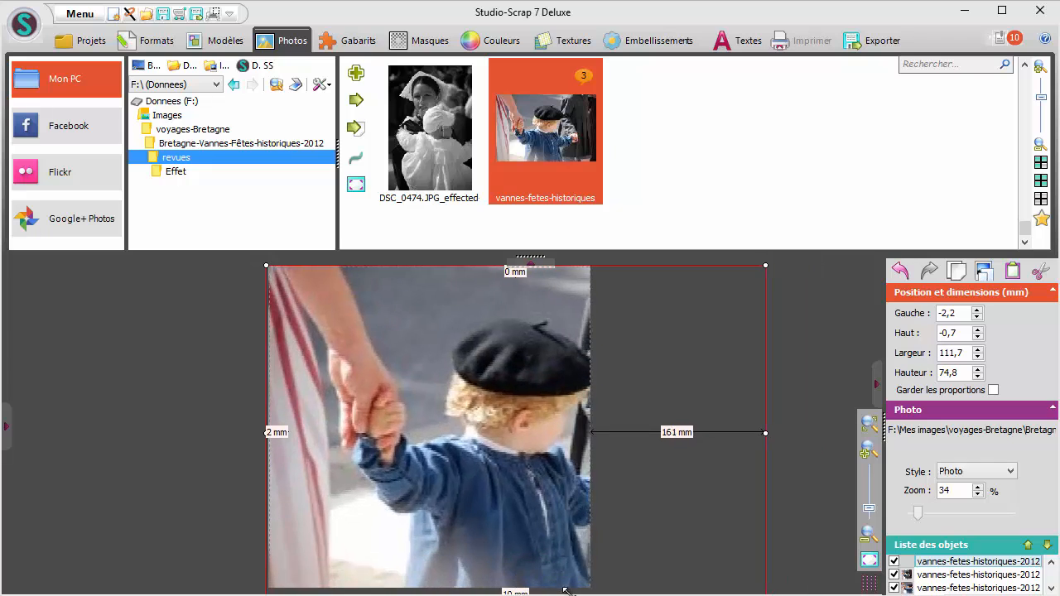
pyautogui.moveTo(566, 589); pyautogui.dragTo(566, 589)
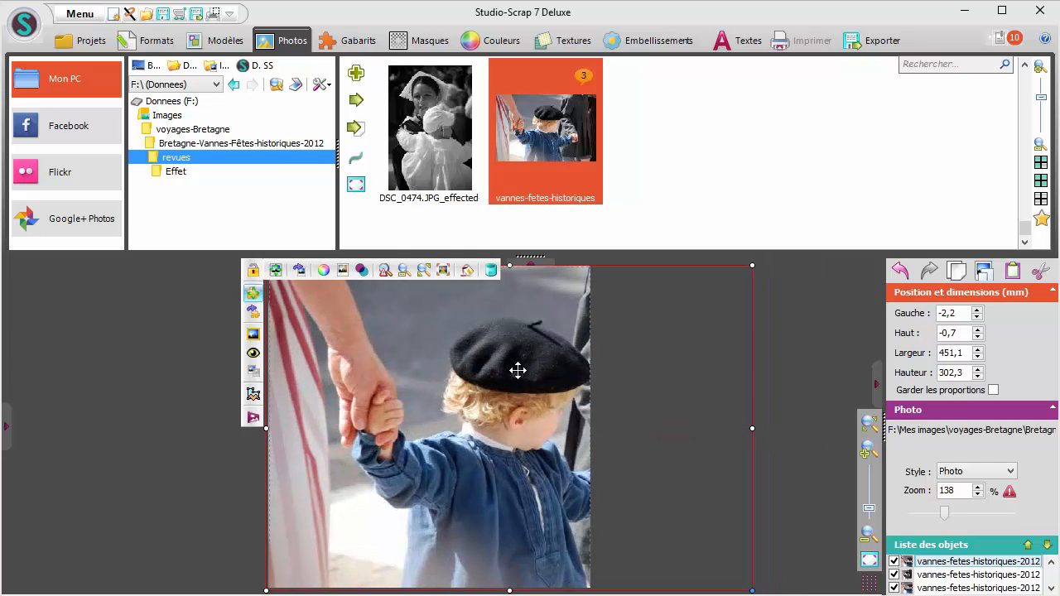
pyautogui.click(490, 271)
# - Change the large background photo's blend mode to a lighter blend over the newspaper paper
pyautogui.click(487, 317)
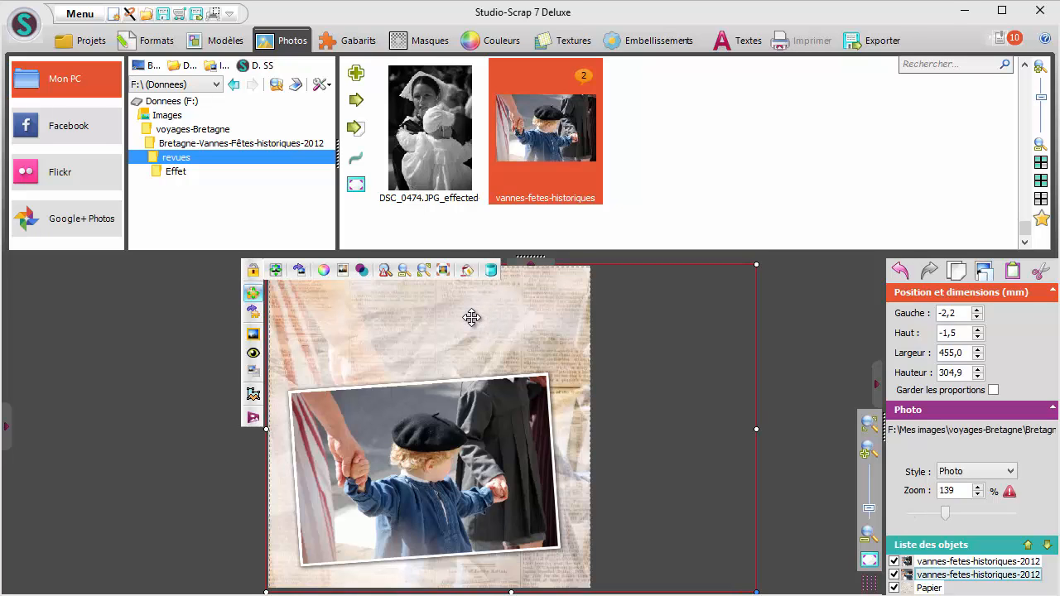
pyautogui.click(362, 270)
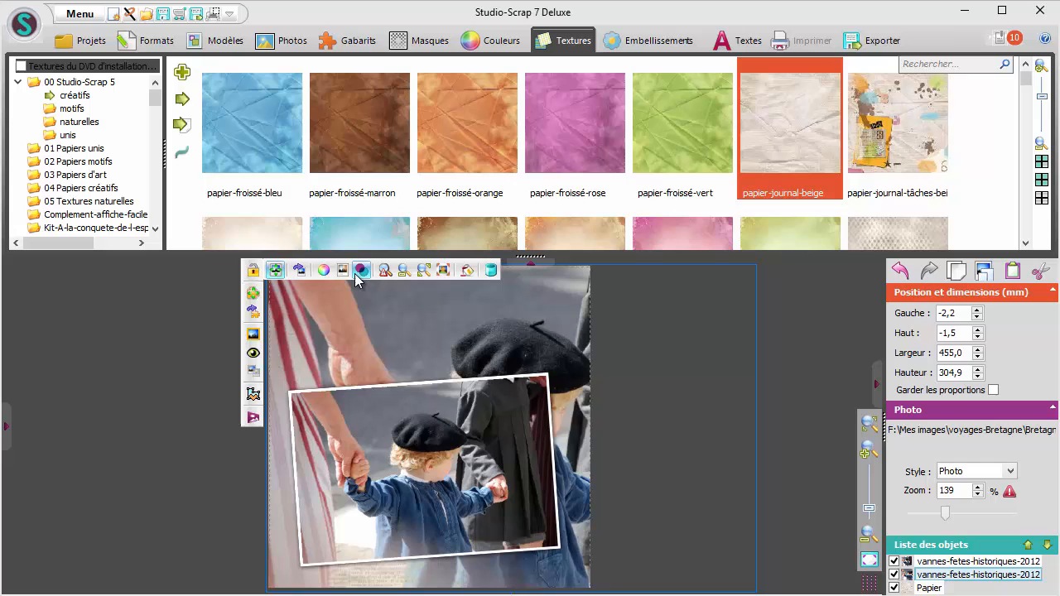
pyautogui.click(358, 273)
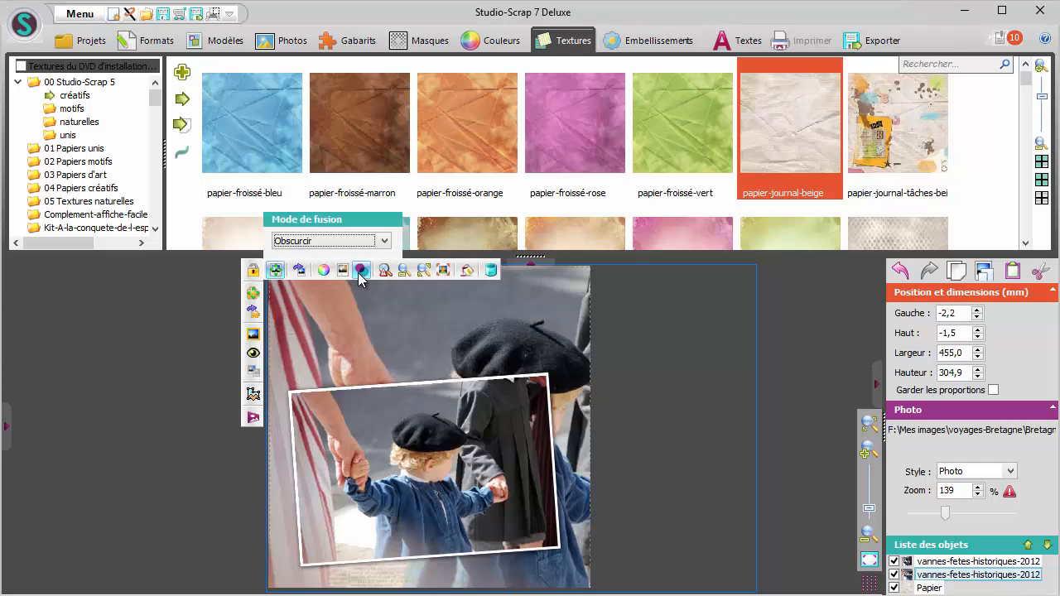
pyautogui.click(345, 244)
pyautogui.click(310, 267)
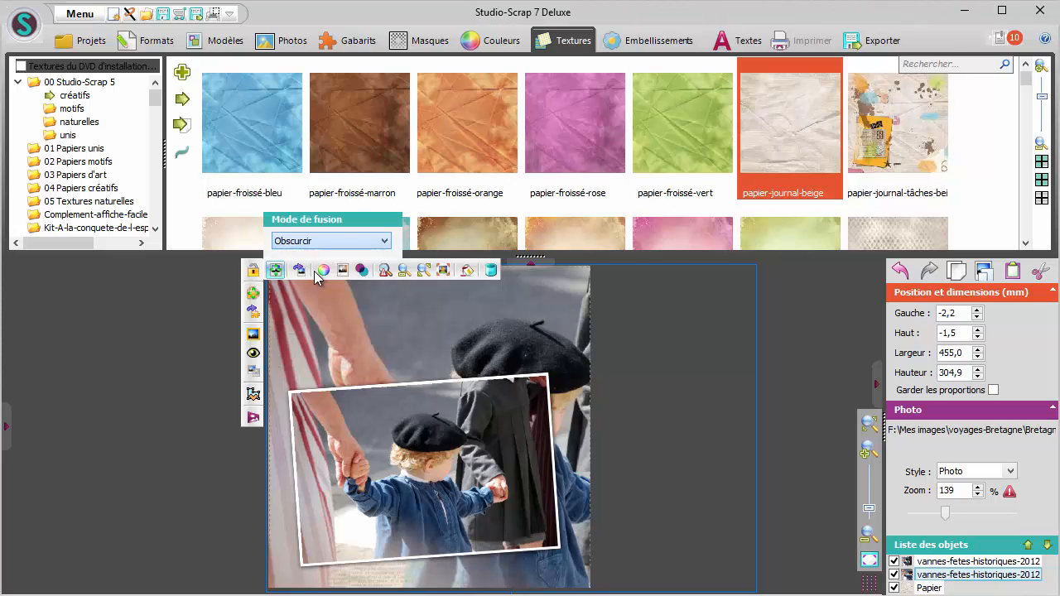
# - Move the tilted framed photo of the child so it extends past the page's left edge
pyautogui.click(415, 408)
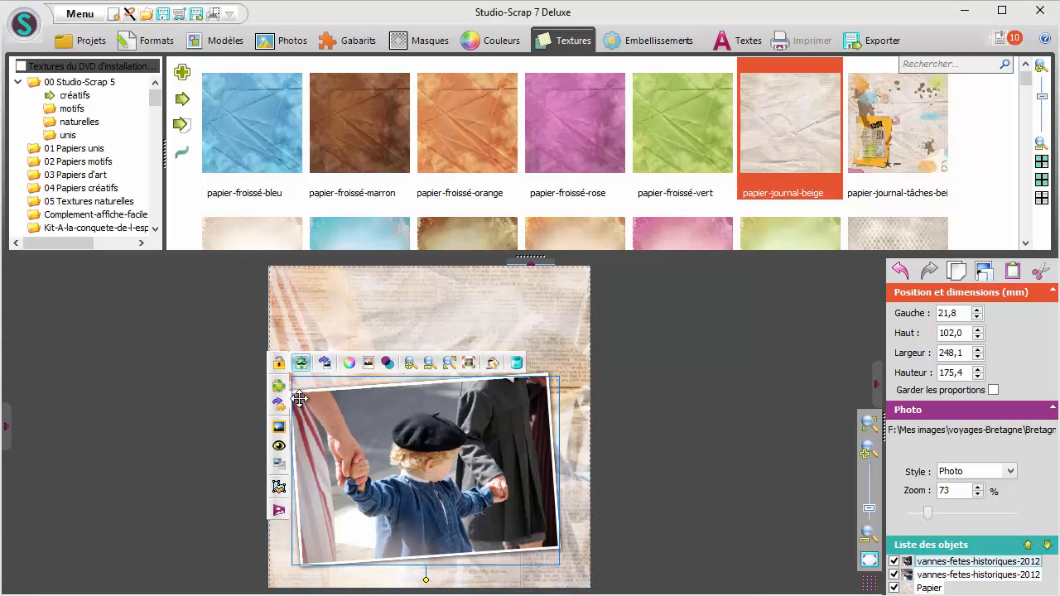
pyautogui.moveTo(401, 437); pyautogui.dragTo(445, 489)
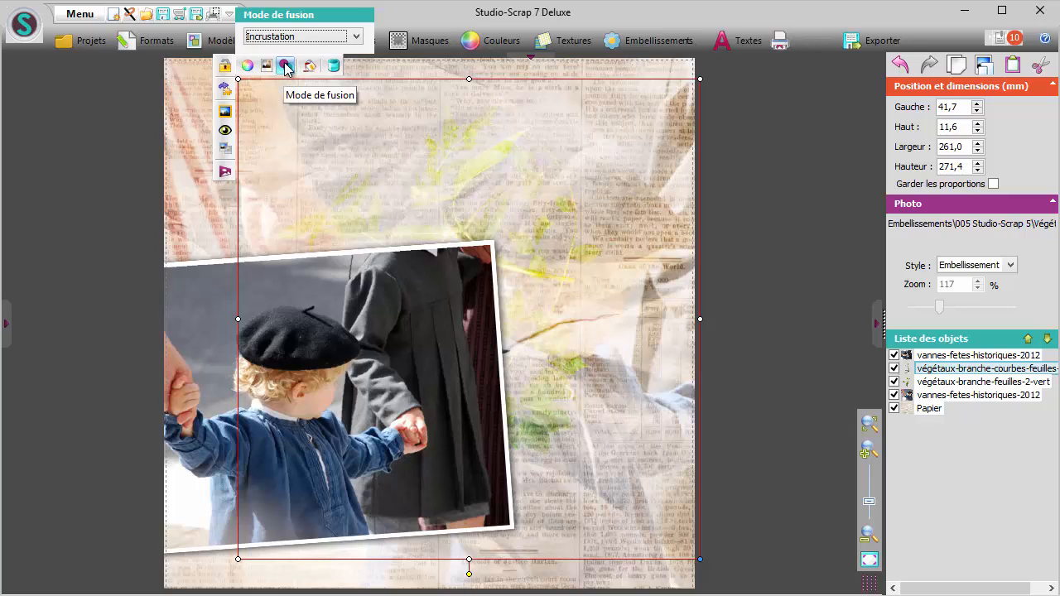
# - Set the curved leafy branch embellishment's blend mode to Renforcer couleurs and inspect the leaves over the newsprint up close
pyautogui.click(303, 37)
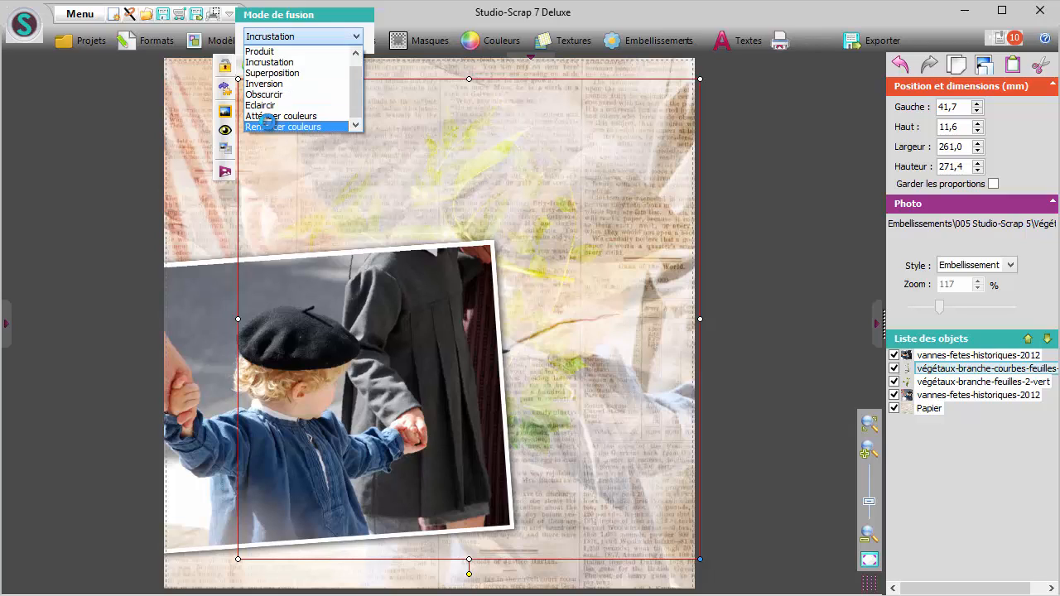
pyautogui.click(270, 127)
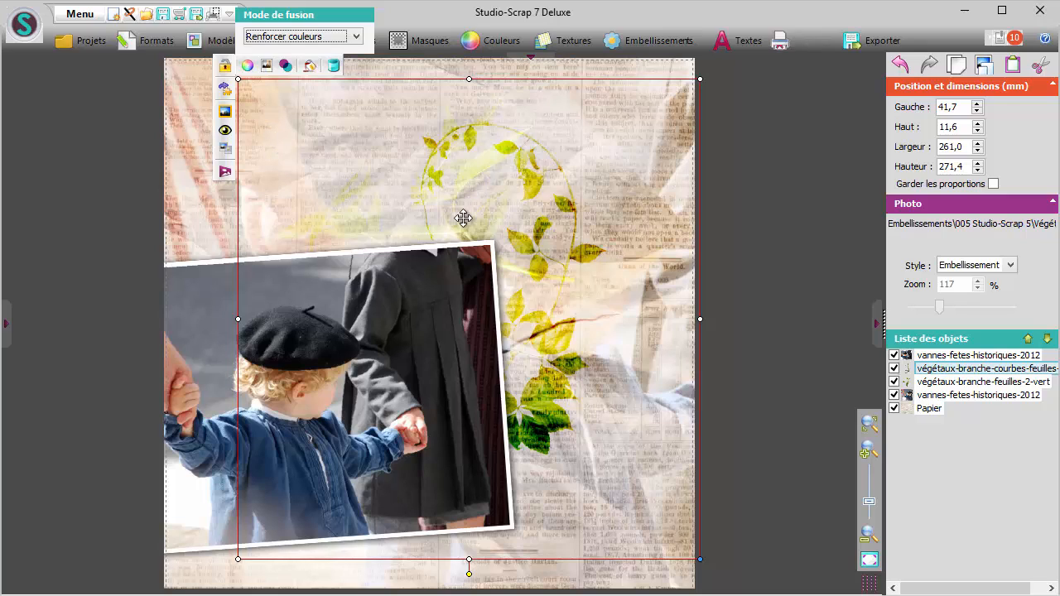
pyautogui.scroll(1, 575, 204)
pyautogui.scroll(2, 513, 233)
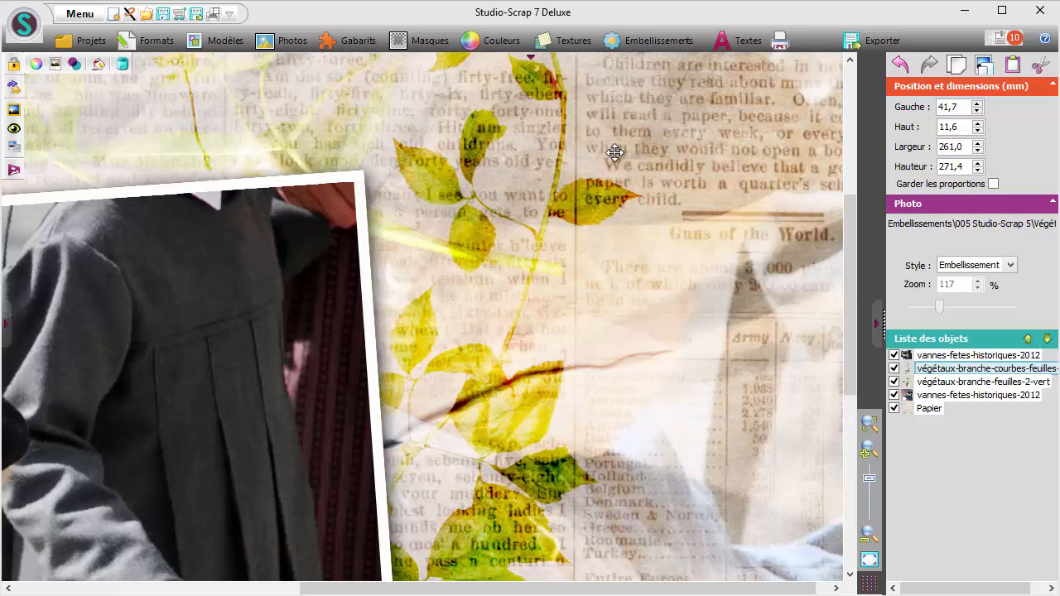